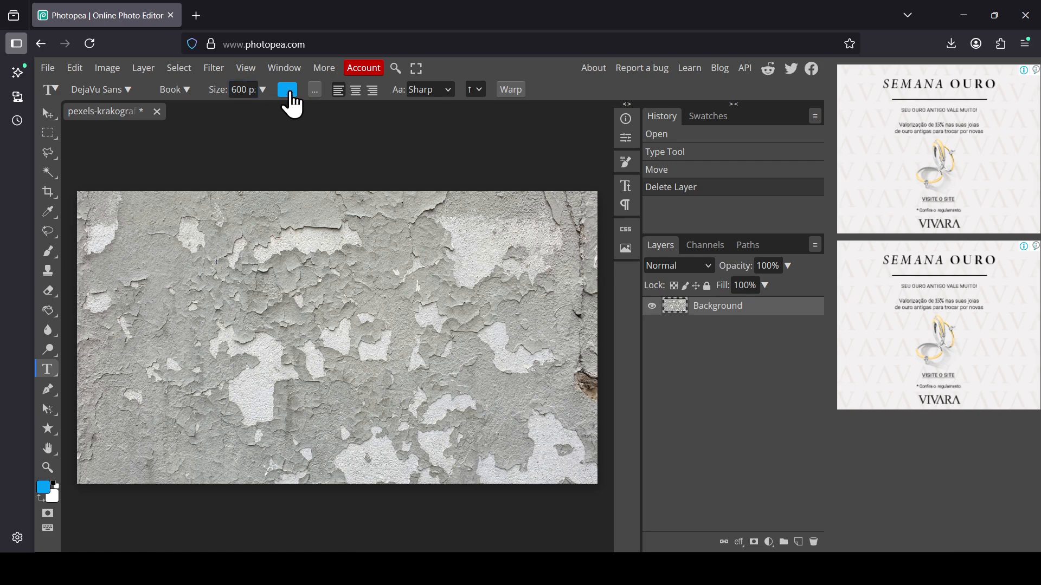
# Add the text "TEXT" in blue at 600 px and center it on the wall photo.
pyautogui.click(183, 314)
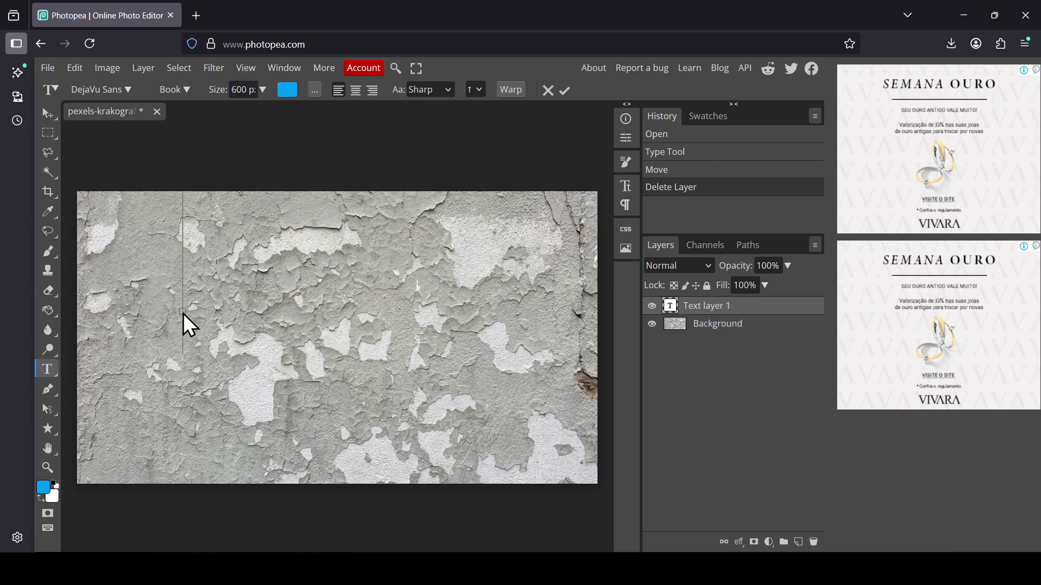
pyautogui.write('TEXT')
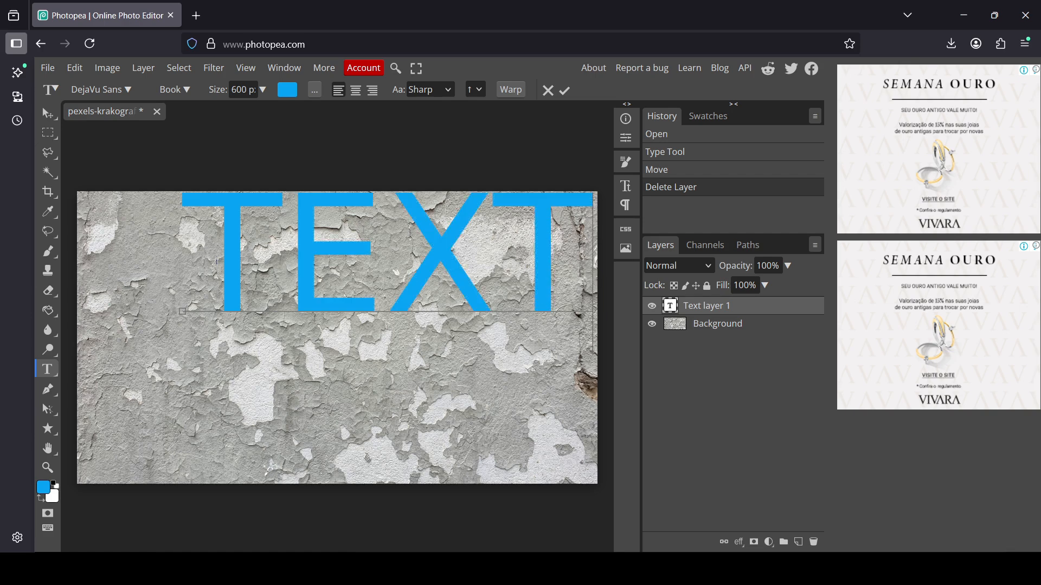
pyautogui.click(48, 114)
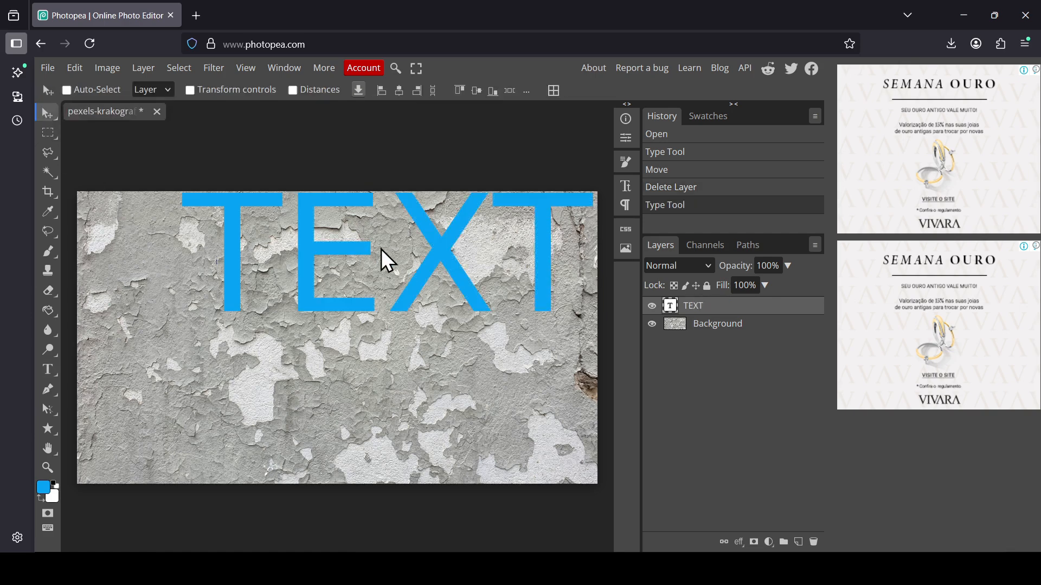
pyautogui.moveTo(382, 249); pyautogui.dragTo(331, 334)
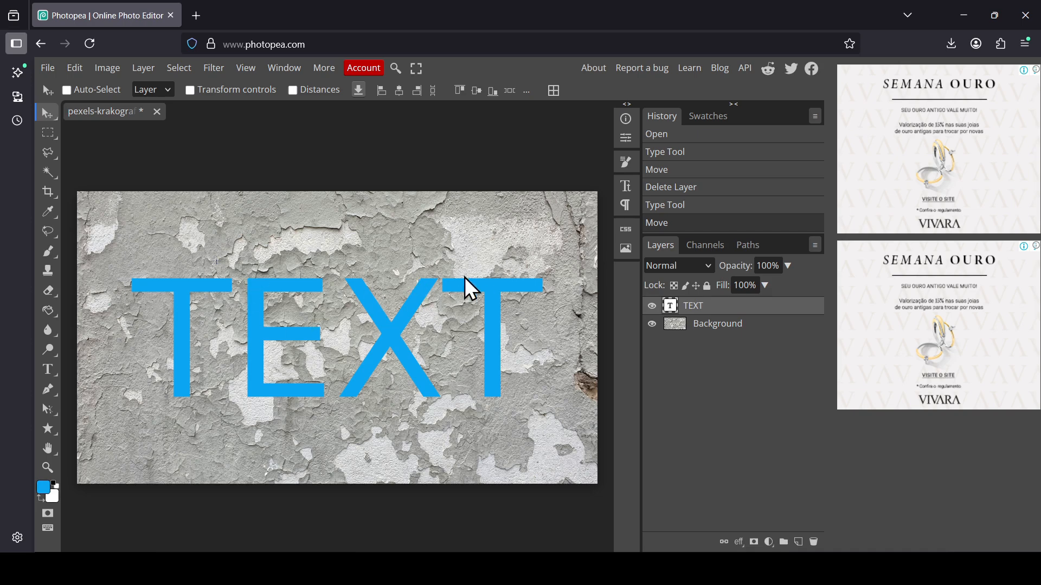
pyautogui.rightClick(681, 312)
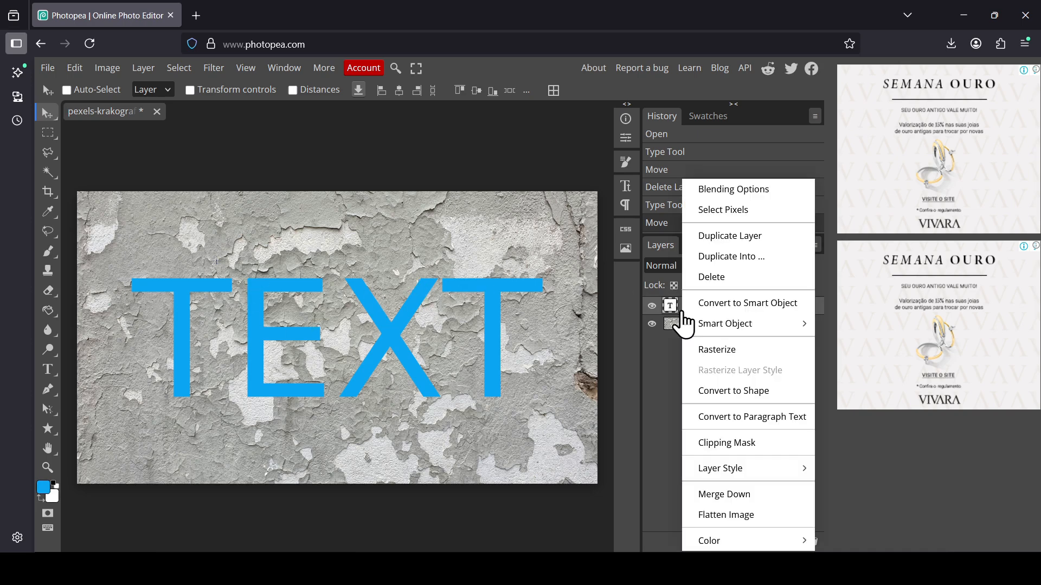
pyautogui.click(732, 194)
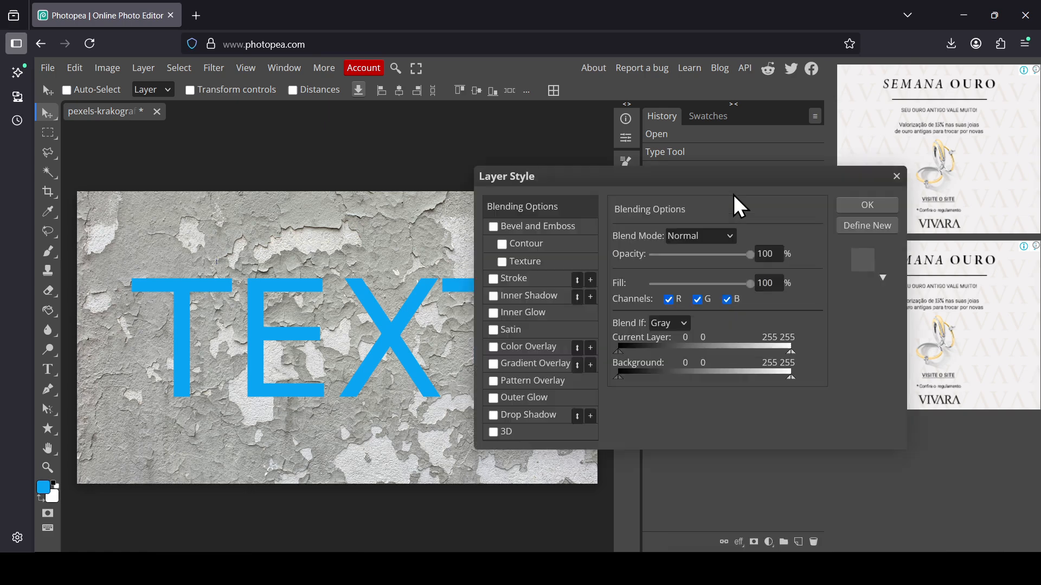
pyautogui.moveTo(695, 183); pyautogui.dragTo(747, 161)
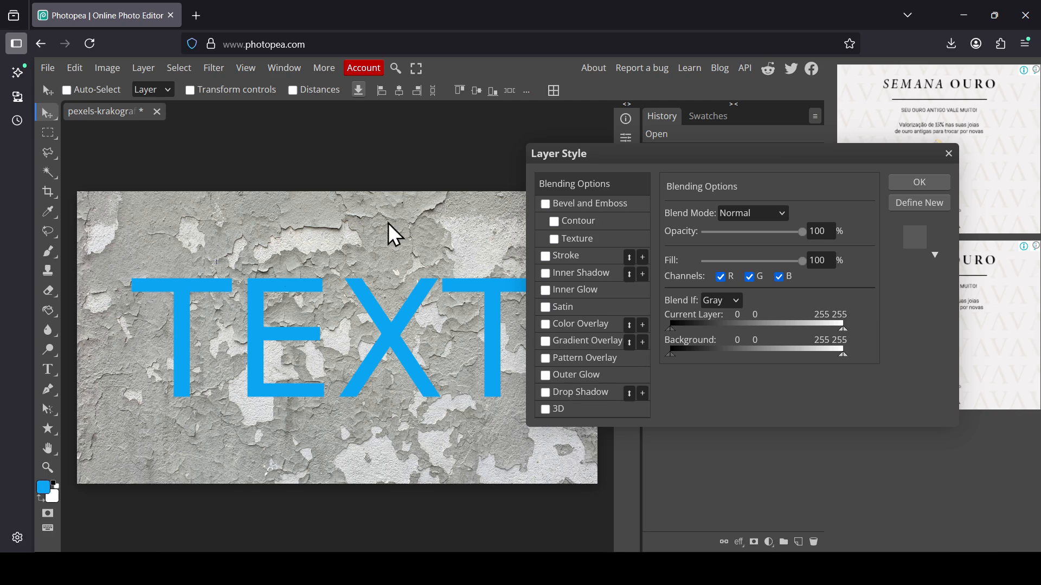
pyautogui.moveTo(783, 162); pyautogui.dragTo(395, 164)
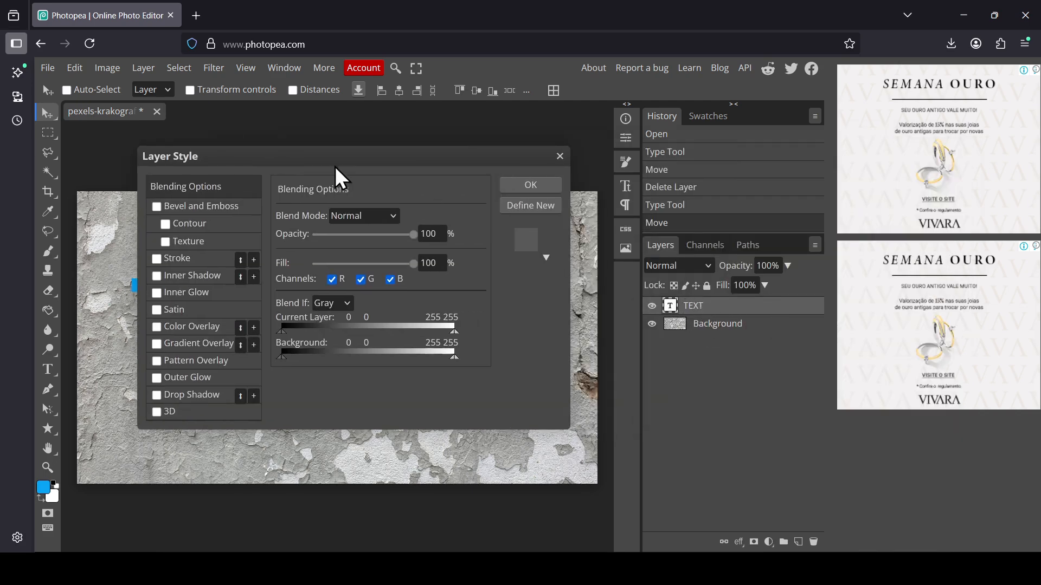
pyautogui.moveTo(348, 166); pyautogui.dragTo(724, 166)
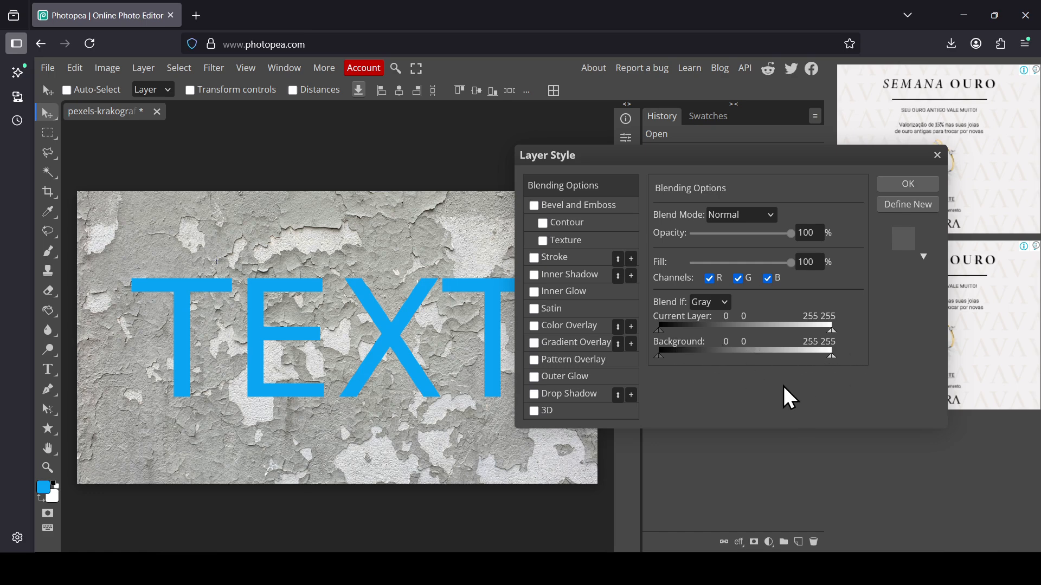
pyautogui.moveTo(684, 151); pyautogui.dragTo(703, 148)
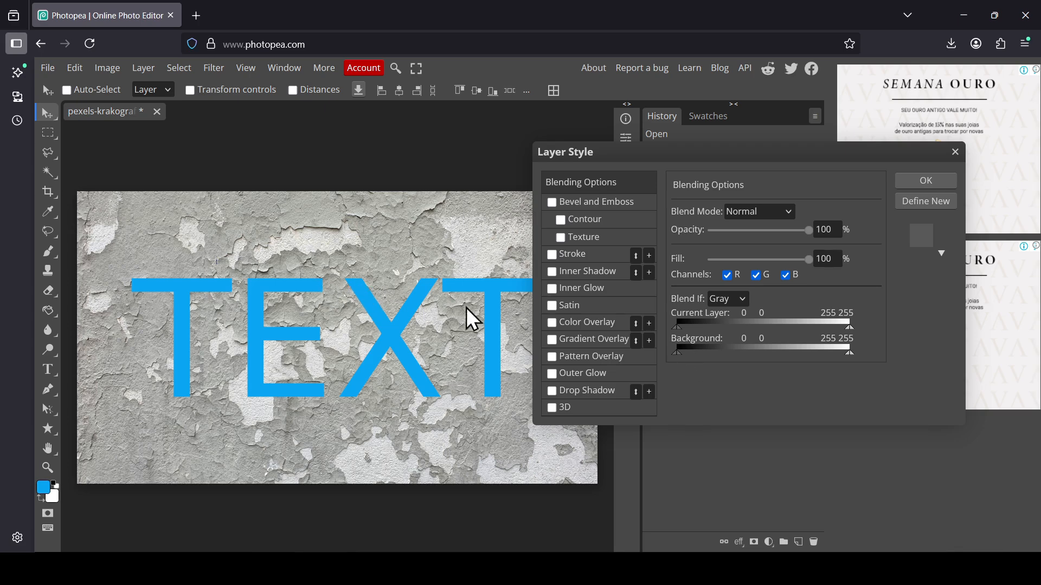
pyautogui.click(48, 467)
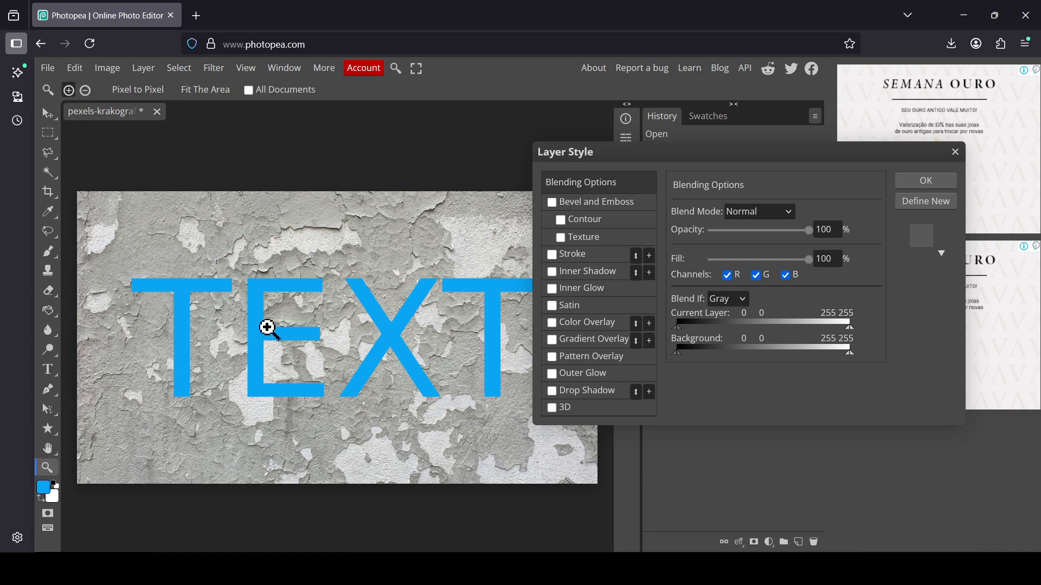
pyautogui.click(955, 152)
# Open the blending options of the TEXT layer.
pyautogui.click(308, 340)
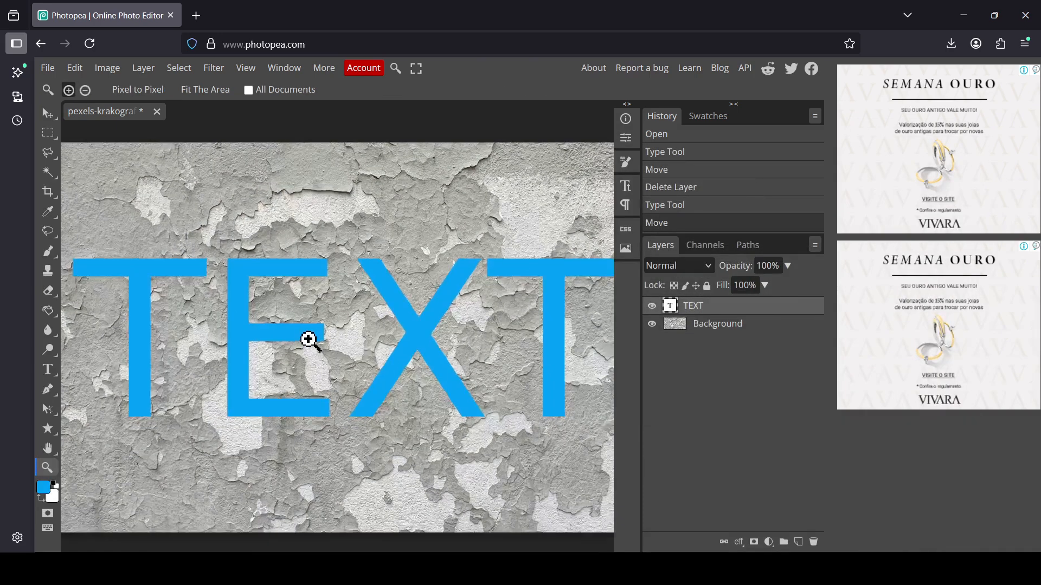
pyautogui.rightClick(723, 307)
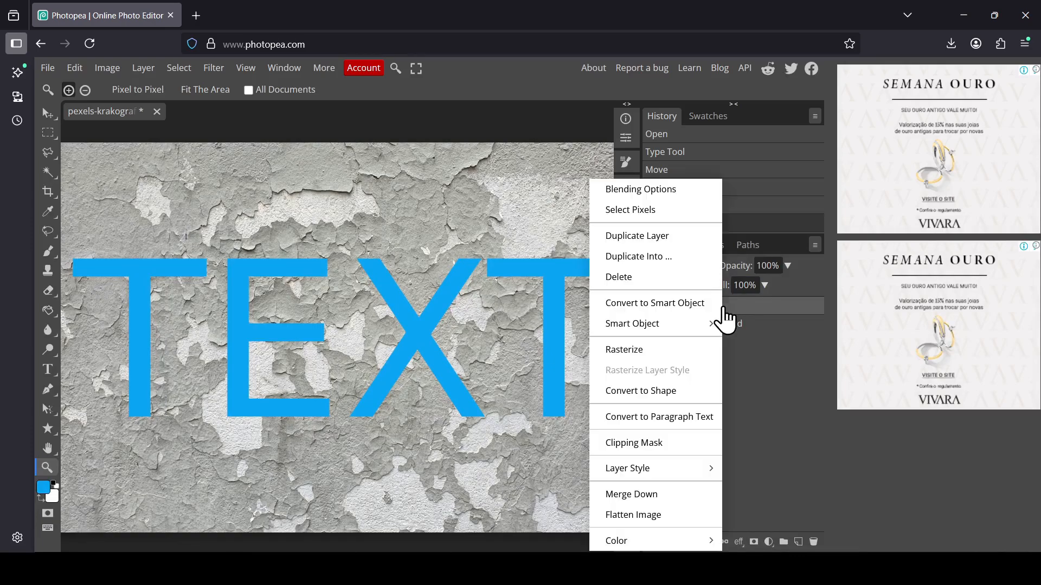
pyautogui.click(672, 195)
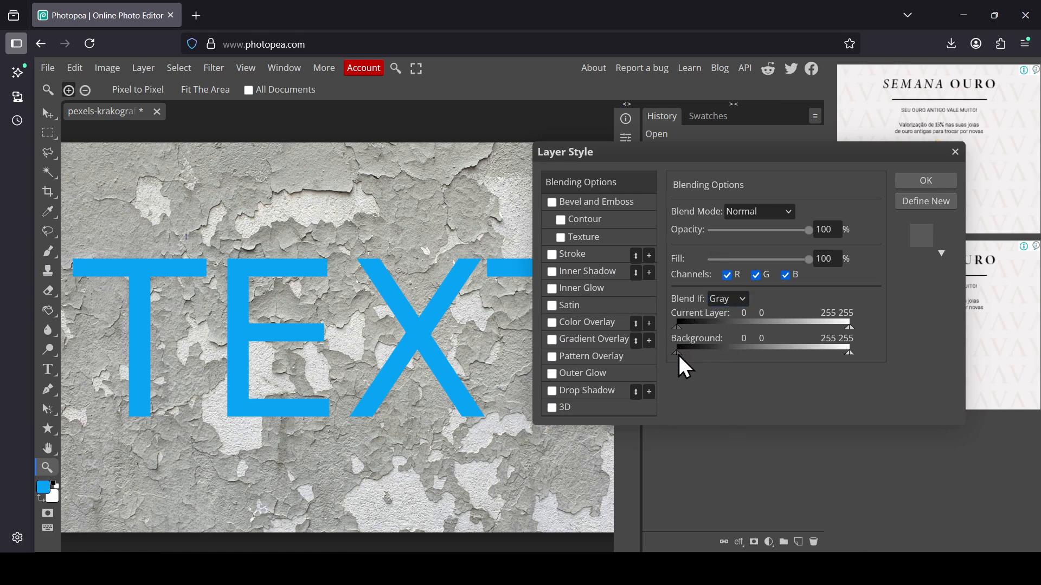
# Try a dark-tone Blend If threshold of 170 for the Background, and reset it to 0.
pyautogui.moveTo(678, 356); pyautogui.dragTo(713, 354)
pyautogui.moveTo(717, 355); pyautogui.dragTo(732, 356)
pyautogui.moveTo(770, 354); pyautogui.dragTo(792, 353)
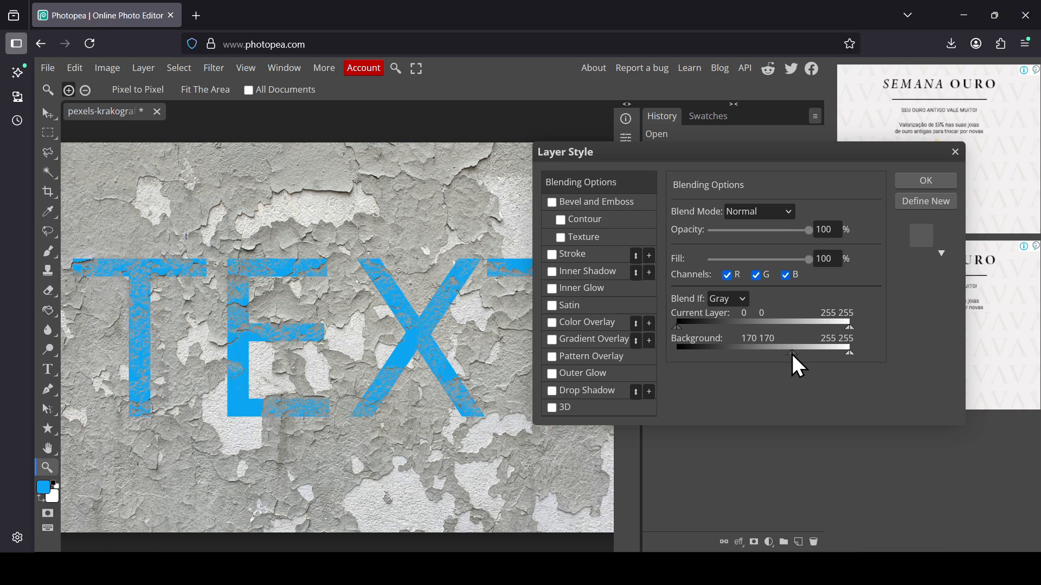
pyautogui.moveTo(689, 199); pyautogui.dragTo(704, 197)
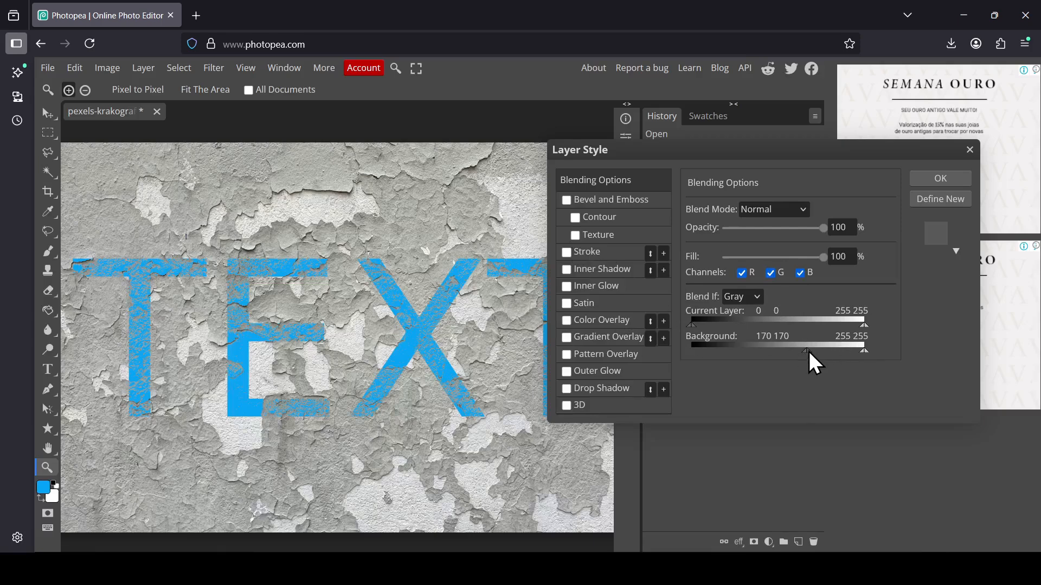
pyautogui.moveTo(808, 351); pyautogui.dragTo(658, 346)
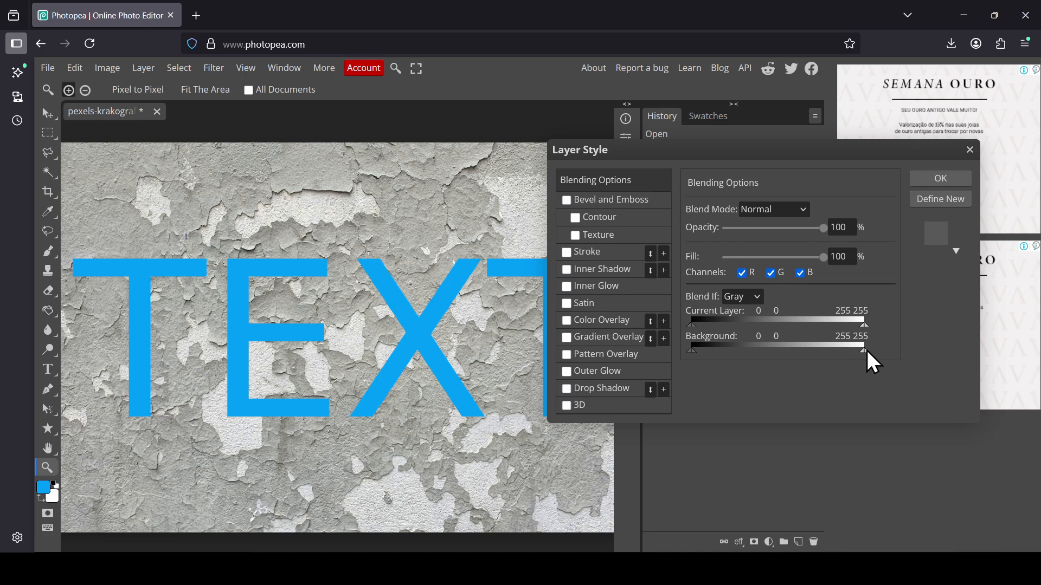
# Try light-tone Blend If thresholds of 224, 140 and 76 for the Background, and reset the threshold to 255.
pyautogui.moveTo(865, 351)
pyautogui.mouseDown()
pyautogui.moveTo(850, 349)
pyautogui.moveTo(883, 349)
pyautogui.mouseUp()
pyautogui.moveTo(859, 353); pyautogui.dragTo(844, 359)
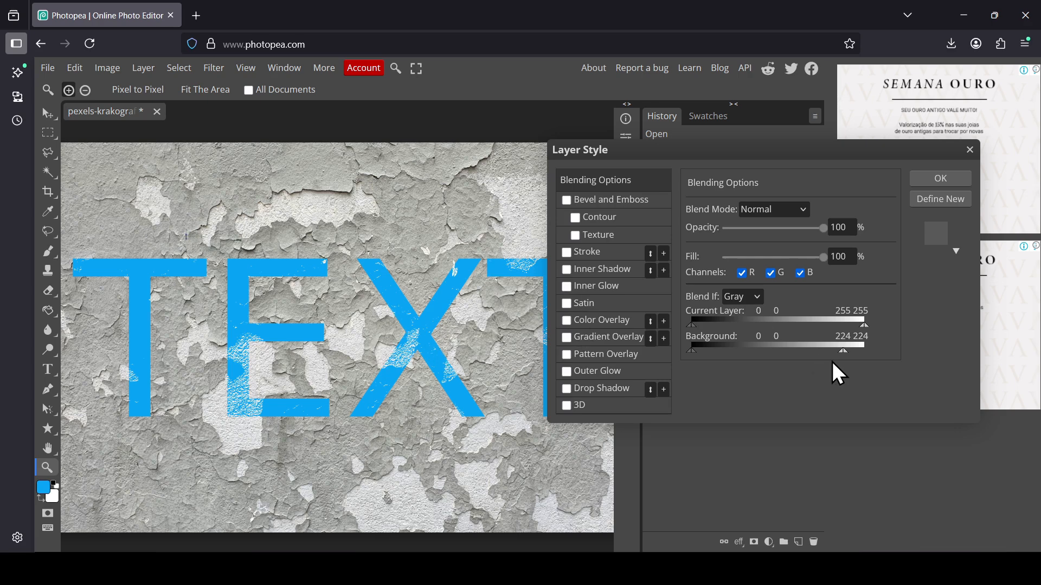
pyautogui.moveTo(842, 348); pyautogui.dragTo(787, 356)
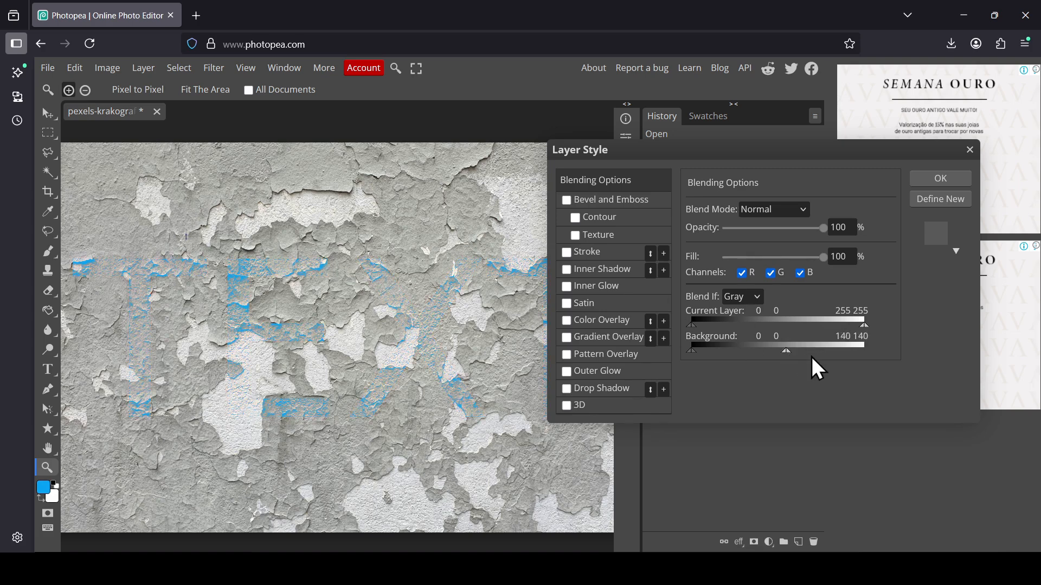
pyautogui.moveTo(788, 354); pyautogui.dragTo(743, 353)
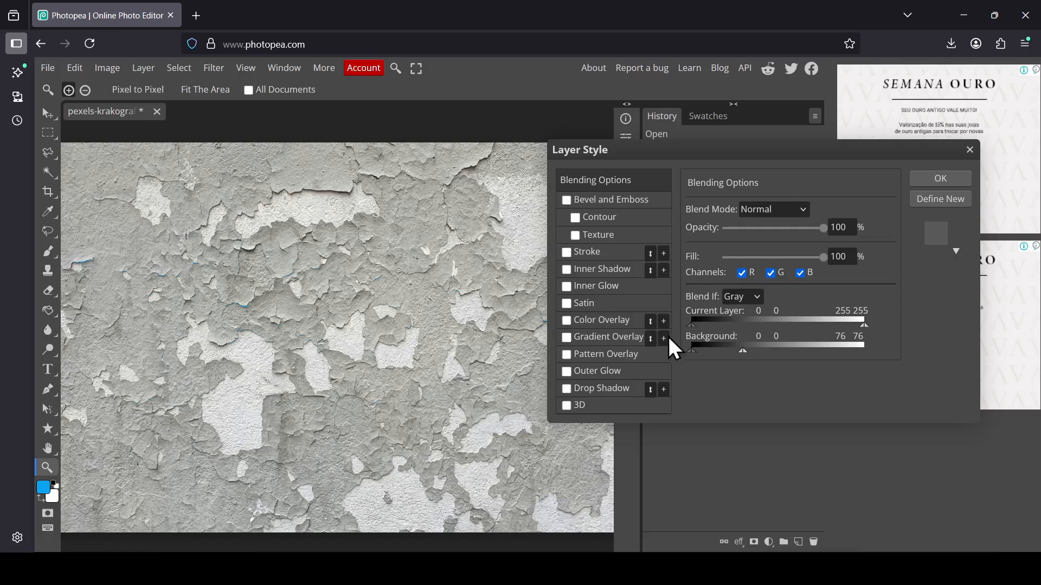
pyautogui.moveTo(742, 351); pyautogui.dragTo(894, 359)
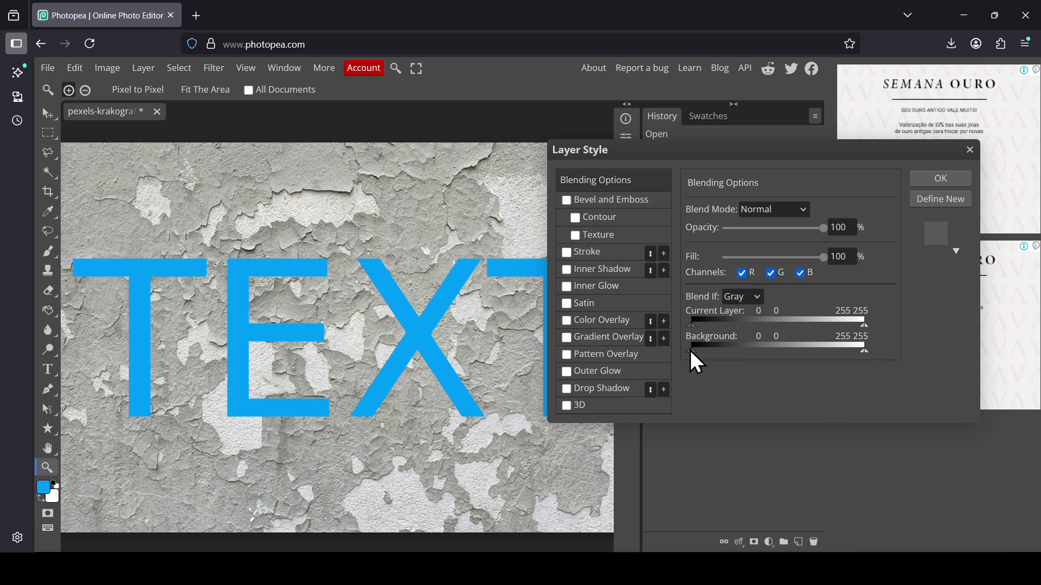
# Apply split Background Blend If thresholds of 113/136 and 160/216 to the TEXT layer, and compare the image with that layer hidden and shown.
pyautogui.moveTo(693, 350); pyautogui.dragTo(768, 351)
pyautogui.moveTo(864, 352); pyautogui.dragTo(848, 352)
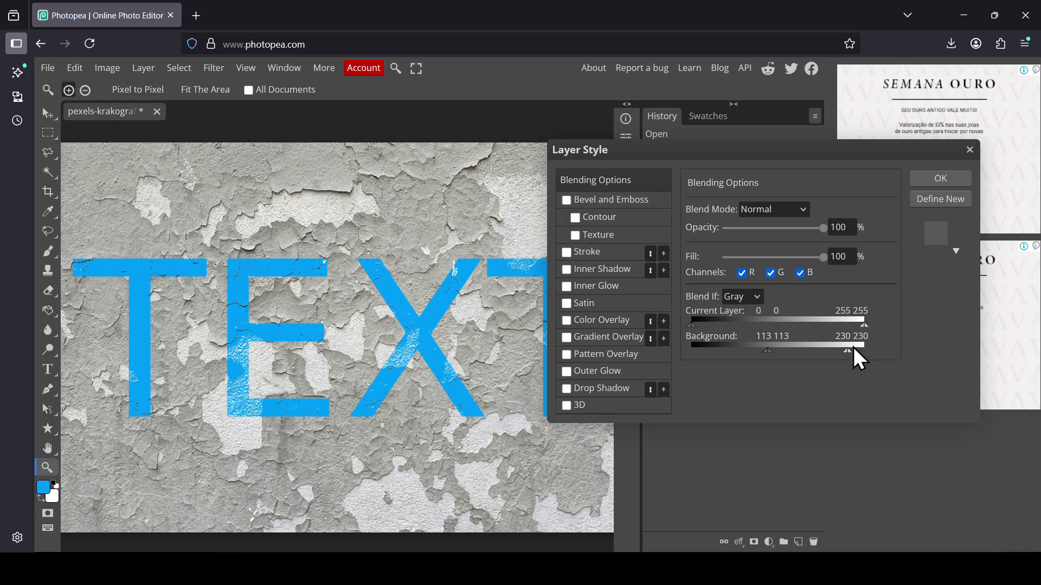
pyautogui.moveTo(849, 352)
pyautogui.mouseDown()
pyautogui.moveTo(810, 355)
pyautogui.moveTo(835, 356)
pyautogui.mouseUp()
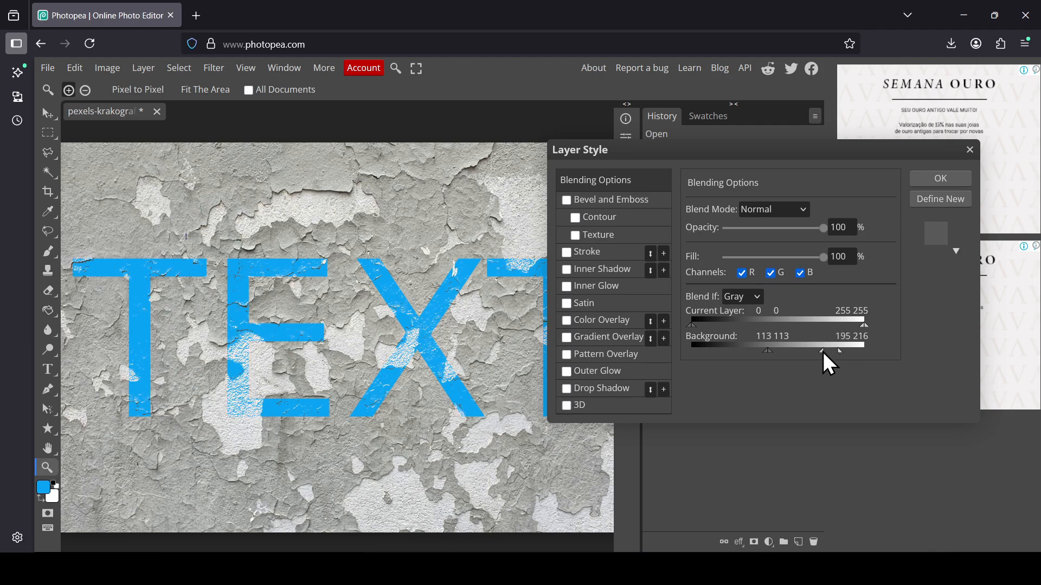
pyautogui.moveTo(815, 353)
pyautogui.mouseDown()
pyautogui.moveTo(788, 359)
pyautogui.moveTo(821, 356)
pyautogui.moveTo(801, 355)
pyautogui.mouseUp()
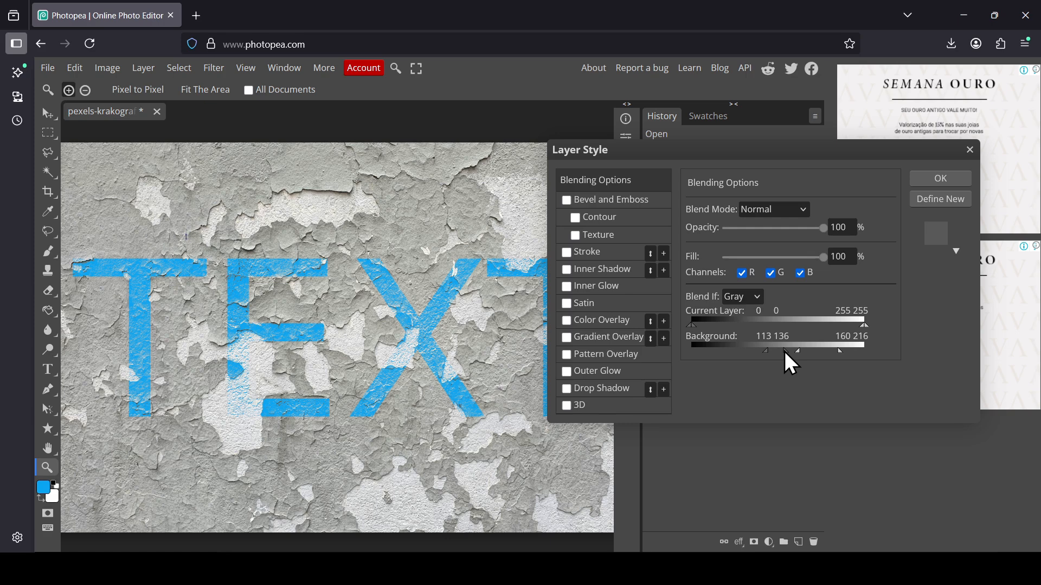
pyautogui.moveTo(817, 152); pyautogui.dragTo(853, 141)
pyautogui.click(974, 171)
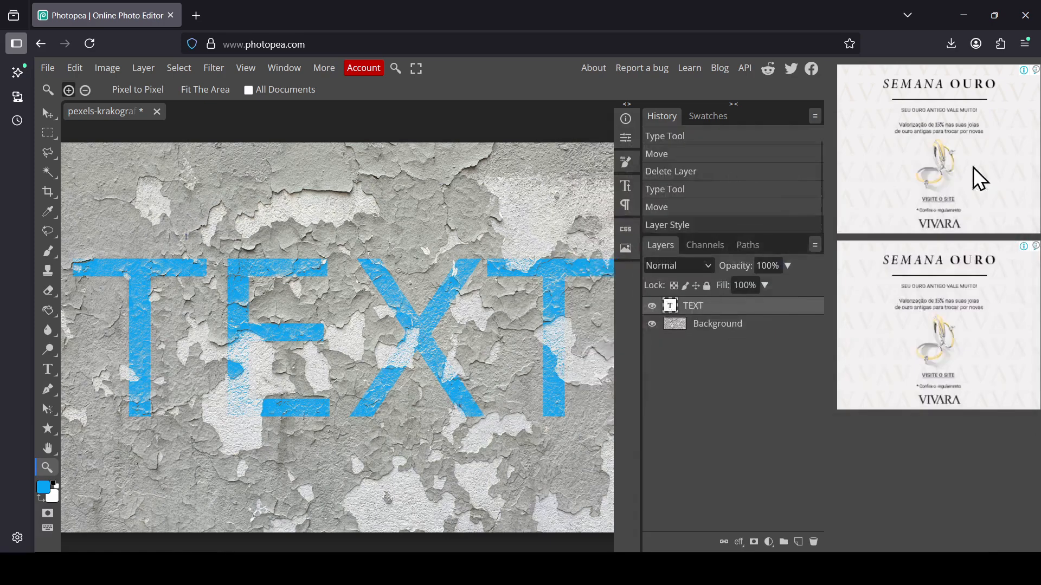
pyautogui.click(652, 307)
pyautogui.click(652, 307)
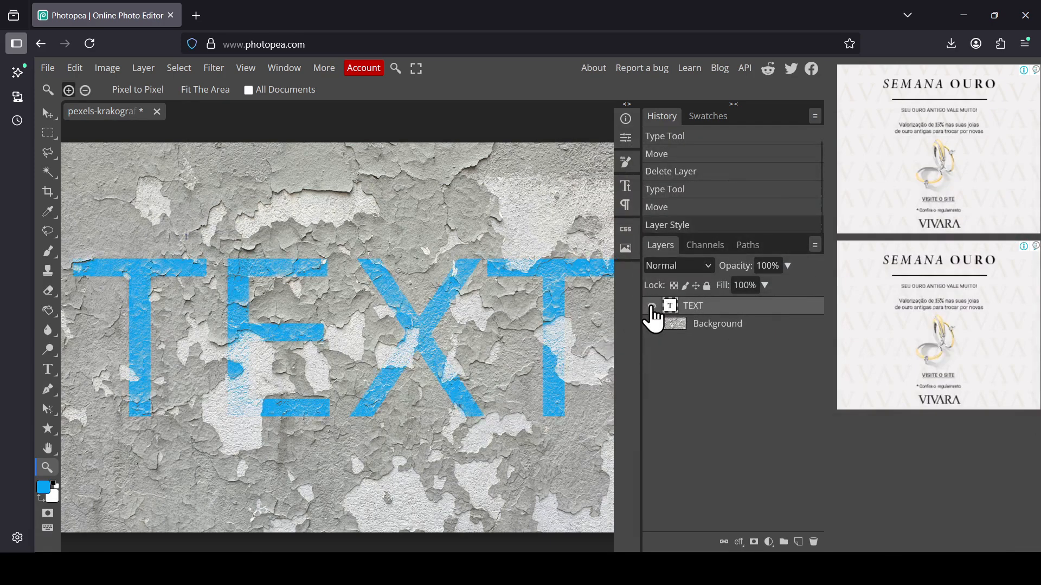